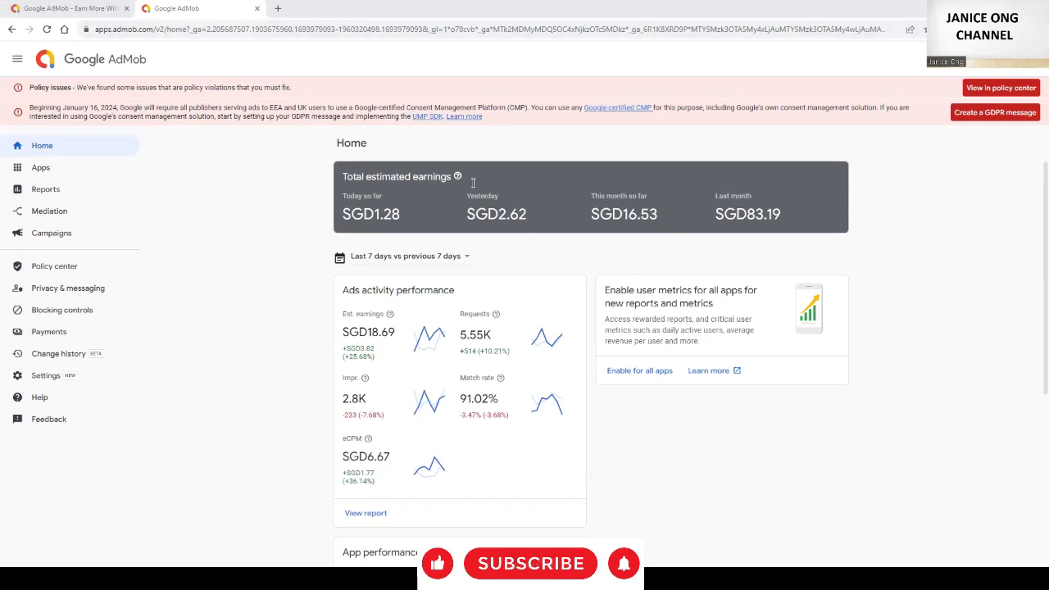
Step: Start setting up a new app in AdMob for the Android platform, marked as not listed on a supported app store
{"action": "left_click", "coordinate": [49, 8]}
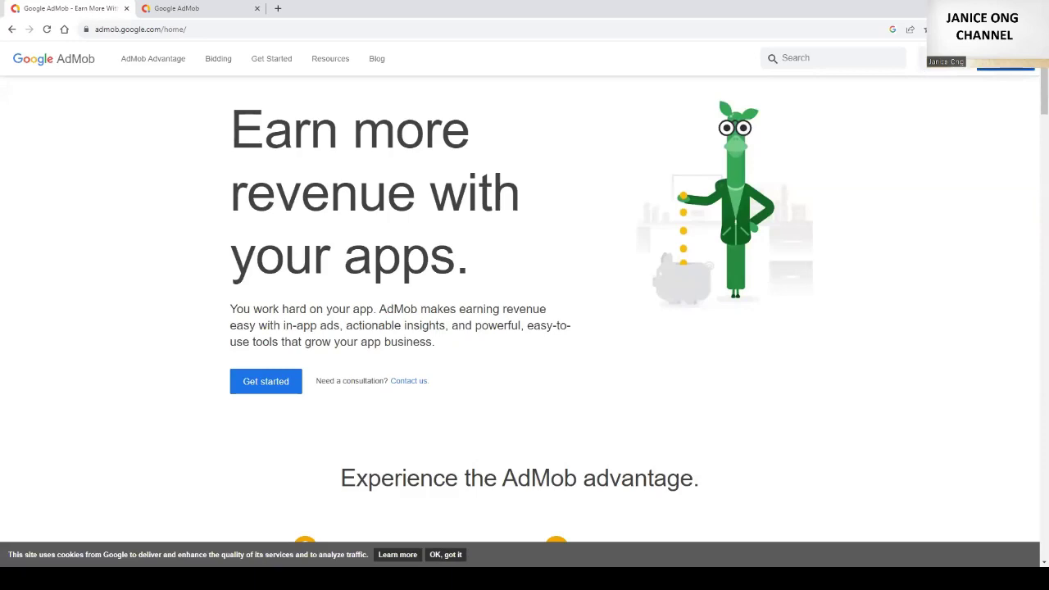
{"action": "left_click", "coordinate": [177, 11]}
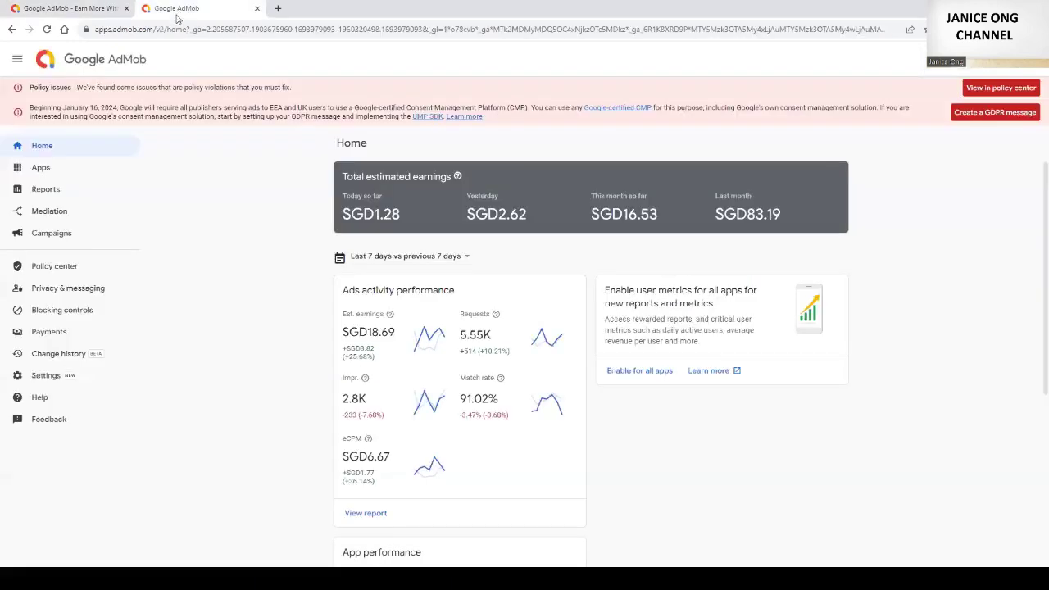
{"action": "left_click", "coordinate": [59, 173]}
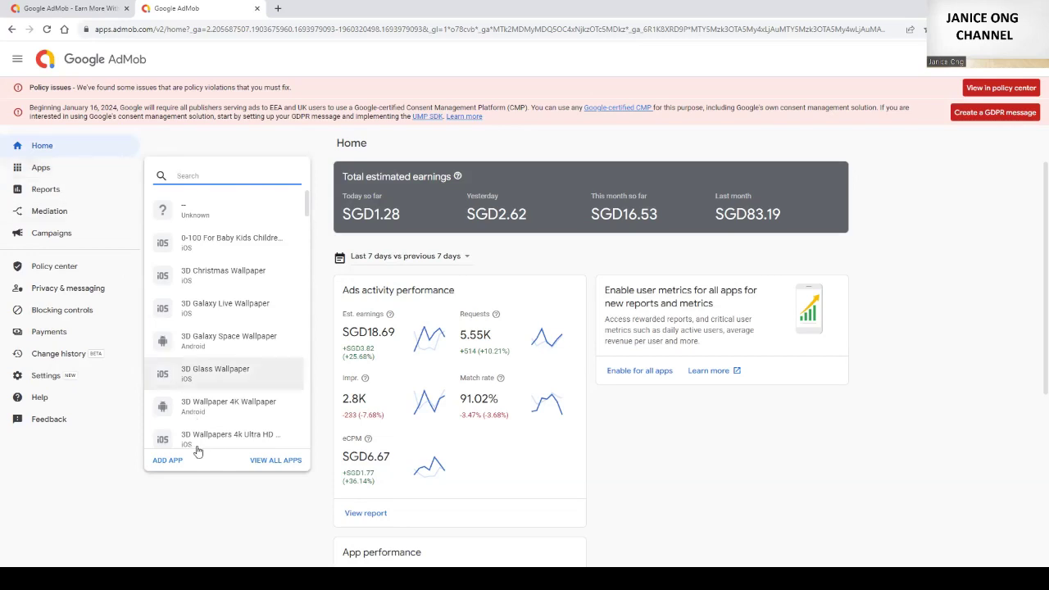
{"action": "left_click", "coordinate": [177, 462]}
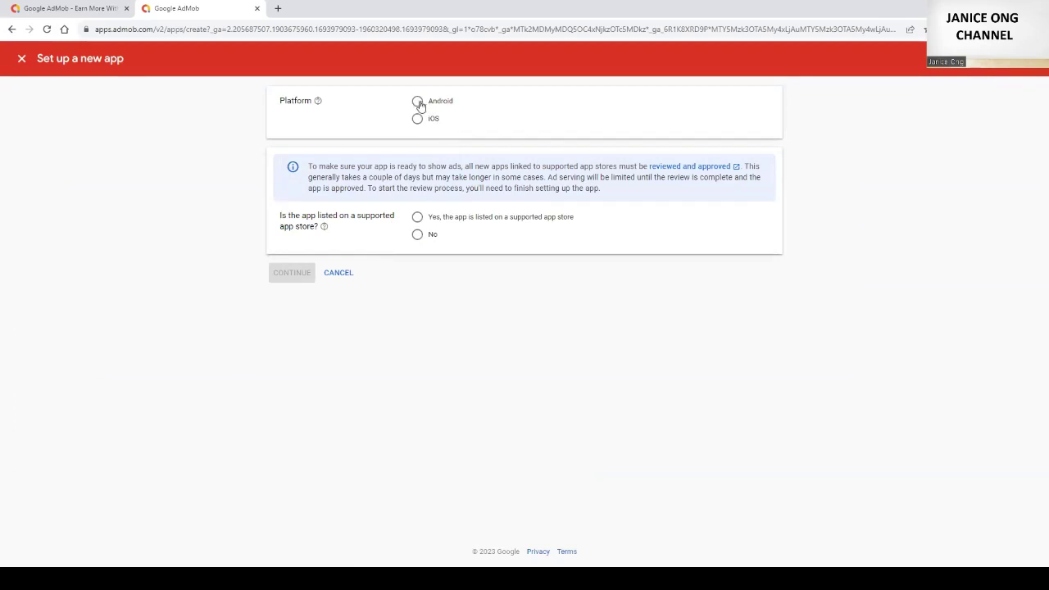
{"action": "left_click", "coordinate": [417, 102]}
{"action": "left_click", "coordinate": [418, 236]}
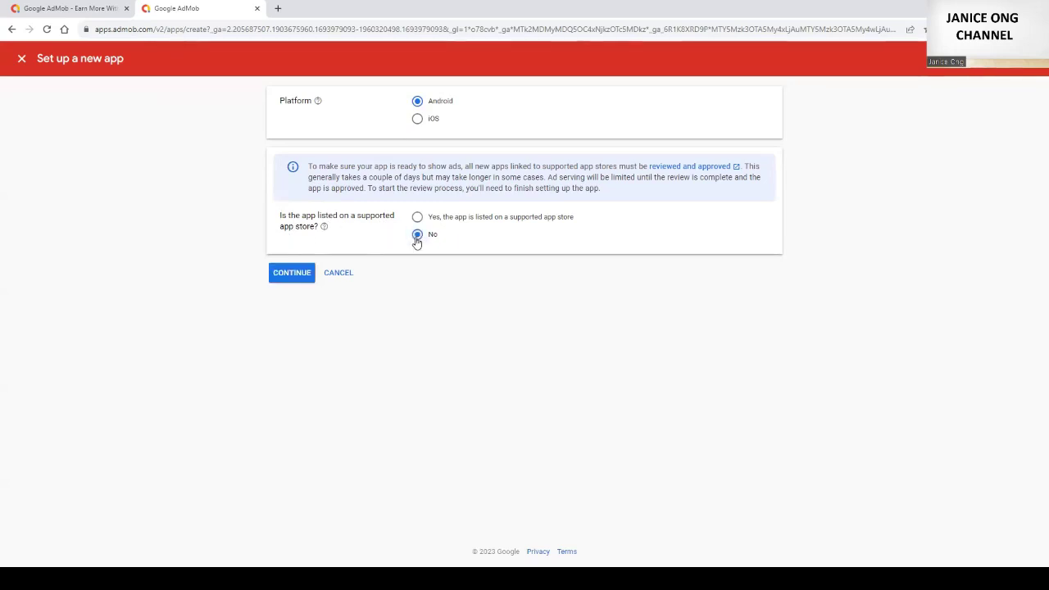
{"action": "left_click", "coordinate": [286, 277]}
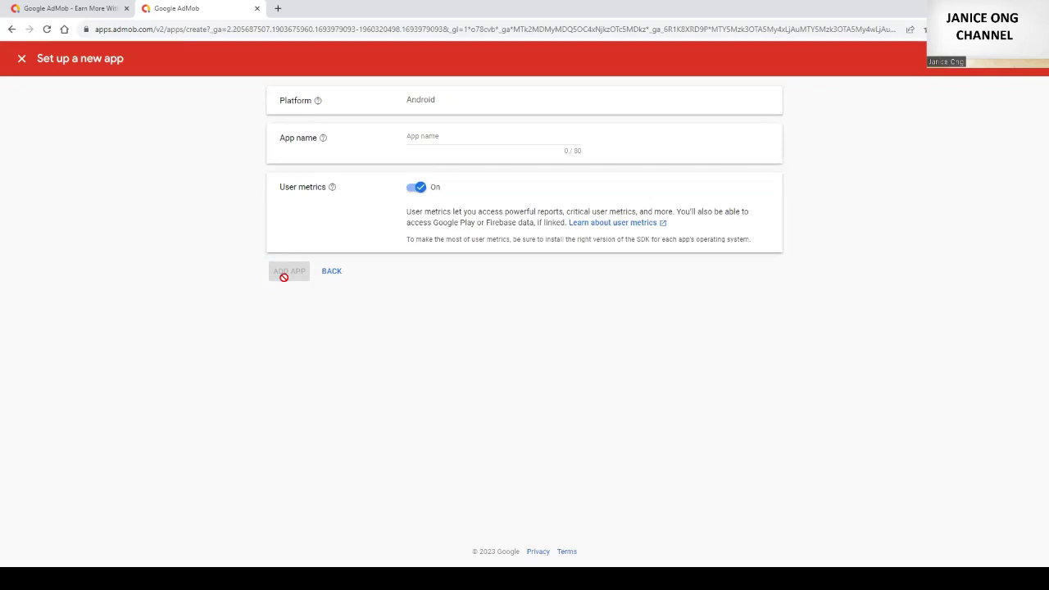
Step: Name the new app "Coins Runner 3D Running Game", add it with user metrics on, and finish the app setup
{"action": "left_click", "coordinate": [443, 136]}
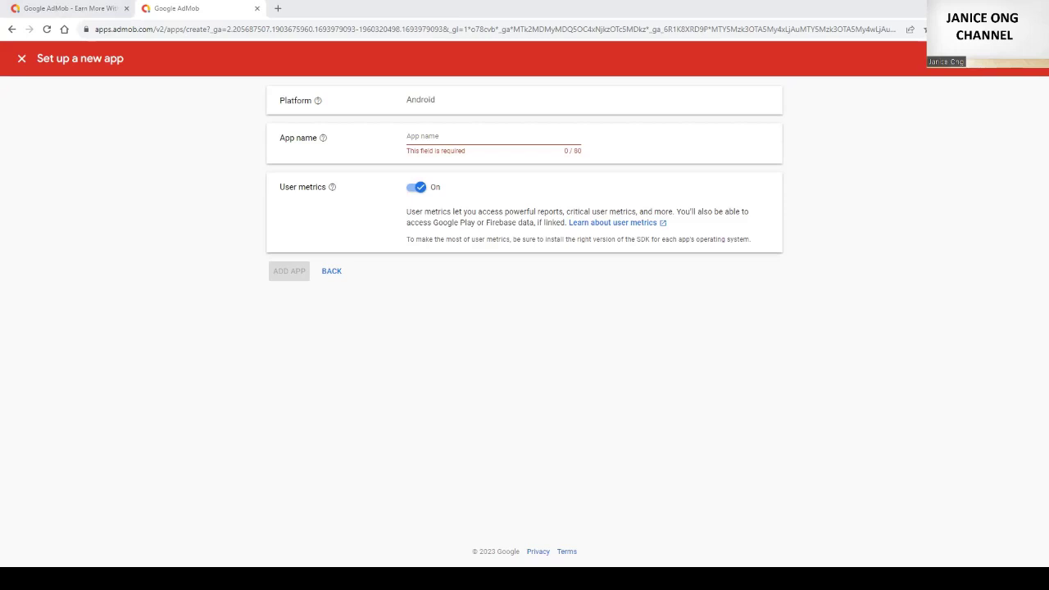
{"action": "left_click", "coordinate": [423, 148]}
{"action": "type", "text": "Runner"}
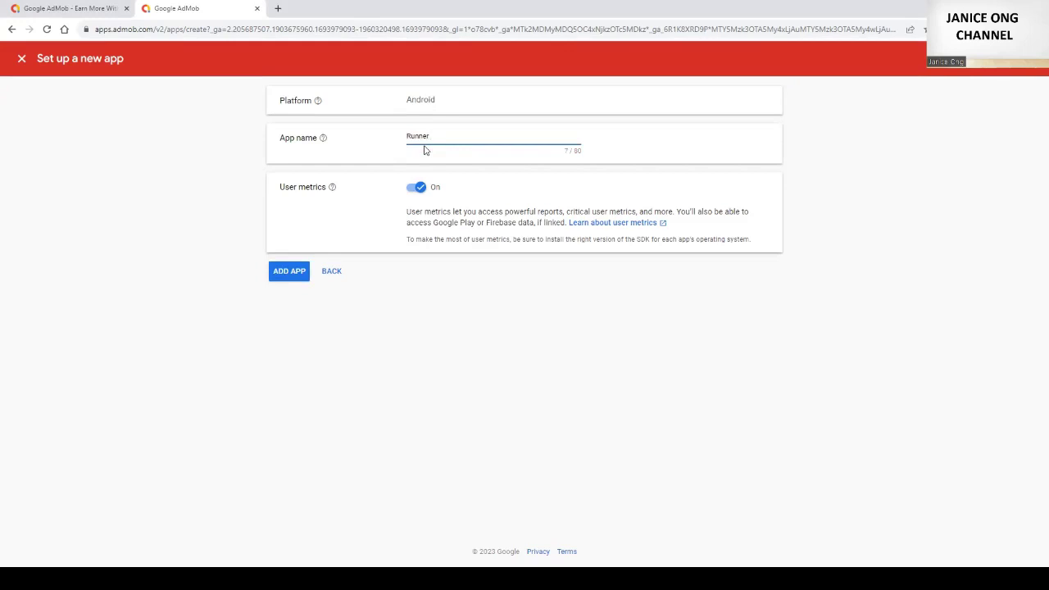
{"action": "type", "text": " 3D"}
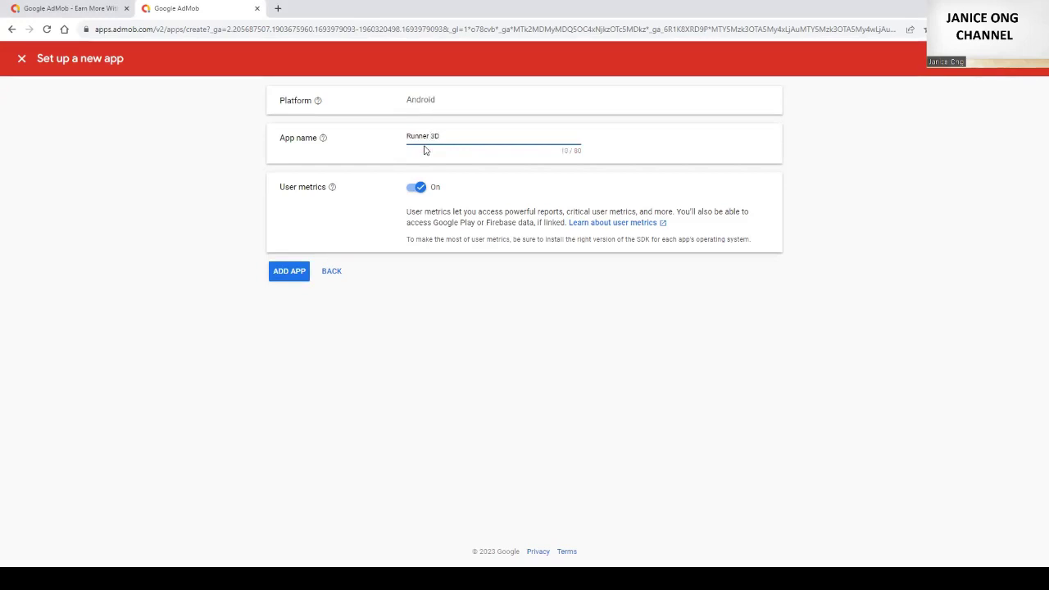
{"action": "type", "text": " Game"}
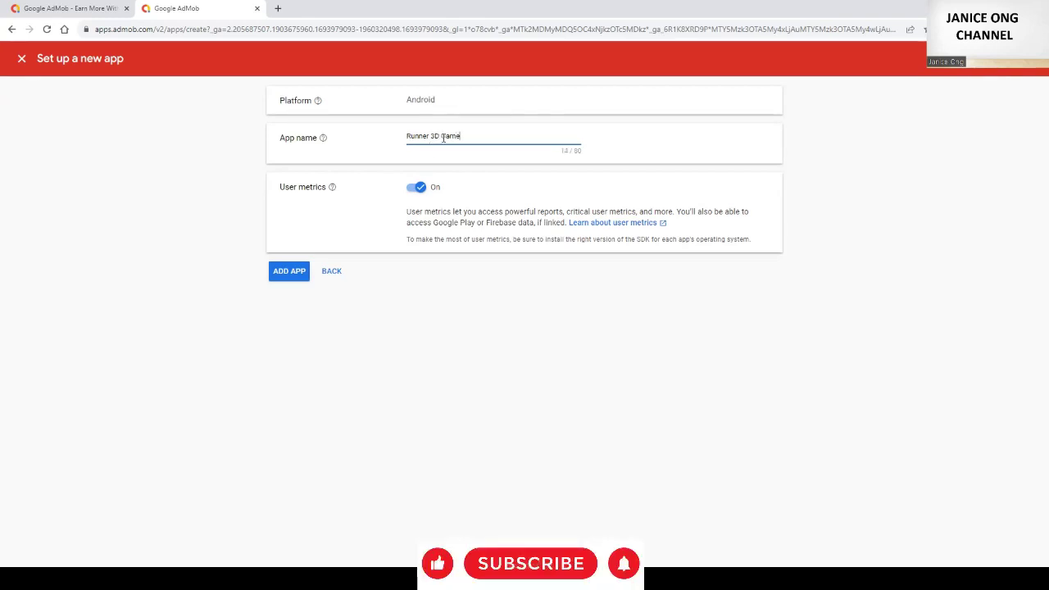
{"action": "left_click", "coordinate": [442, 137]}
{"action": "type", "text": "Running"}
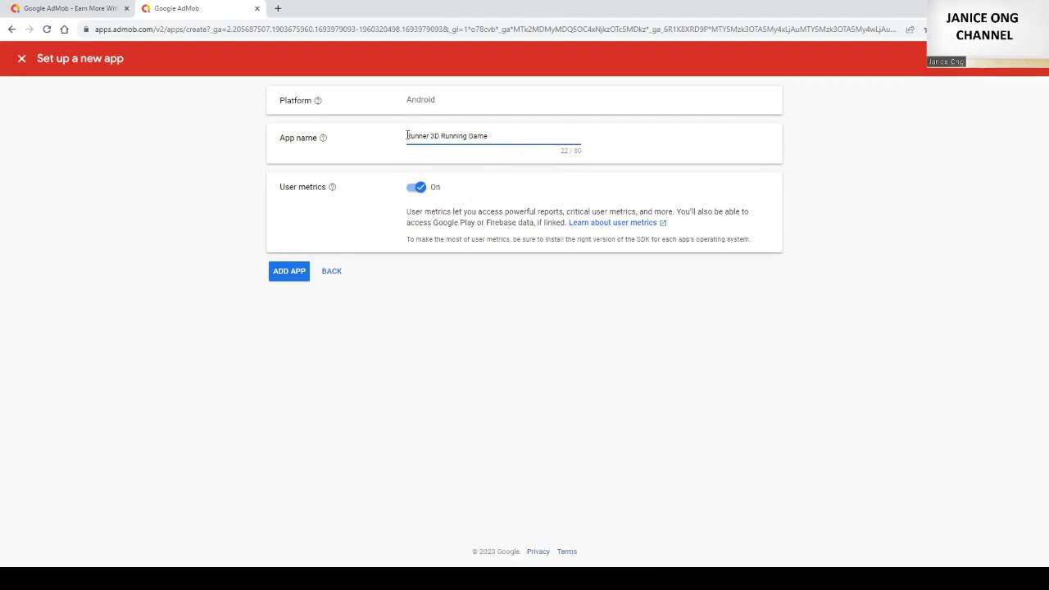
{"action": "left_click", "coordinate": [407, 135]}
{"action": "type", "text": "Coins"}
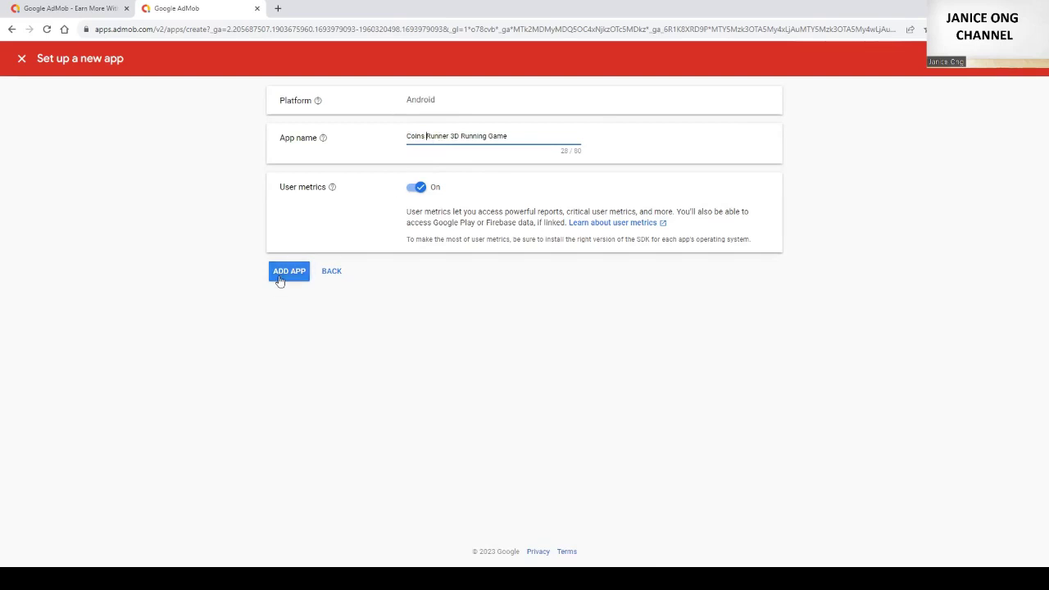
{"action": "left_click", "coordinate": [288, 271]}
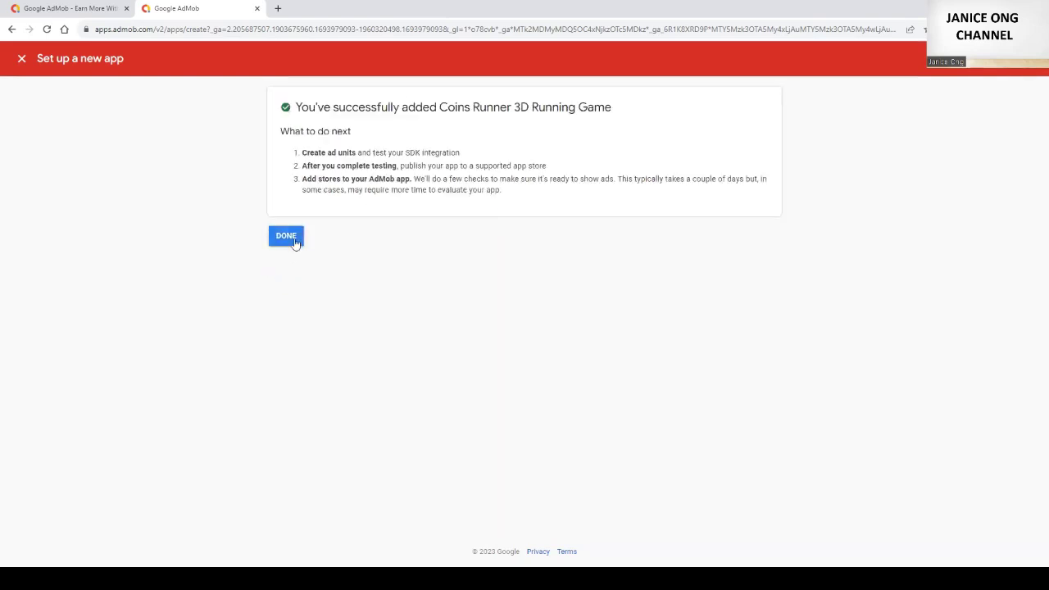
{"action": "left_click", "coordinate": [286, 237]}
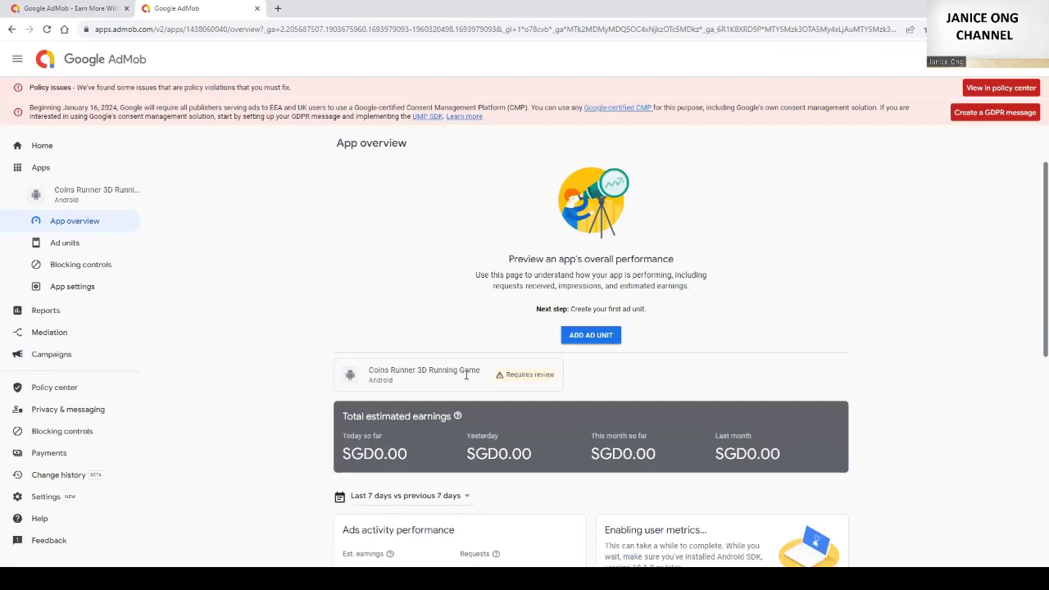
Step: Create a Banner ad unit named "Coins Runner 3D Running Game" for the new app and copy its ad unit ID
{"action": "left_click", "coordinate": [576, 339]}
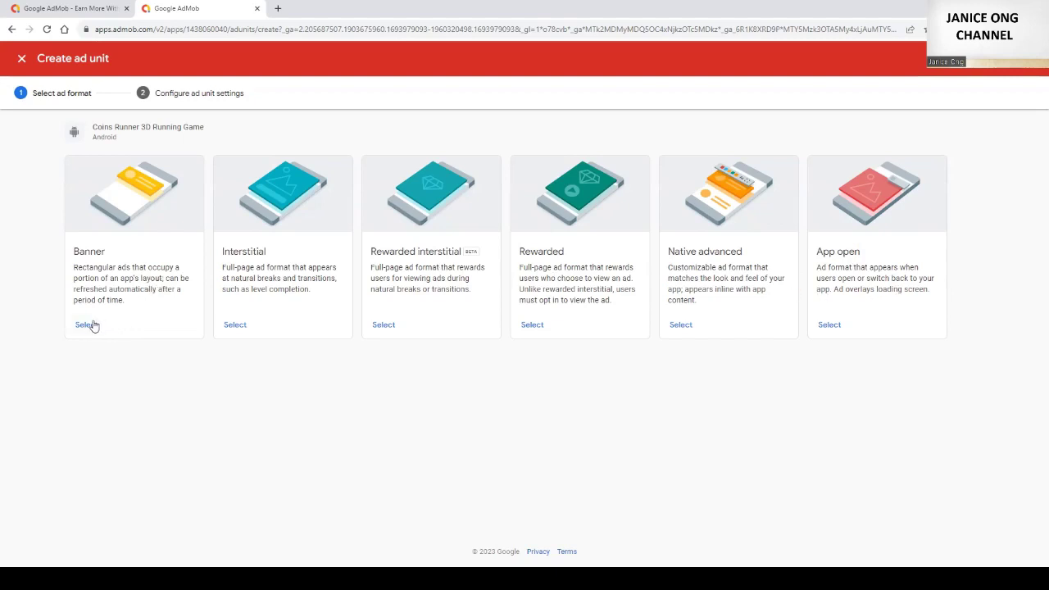
{"action": "left_click", "coordinate": [86, 324]}
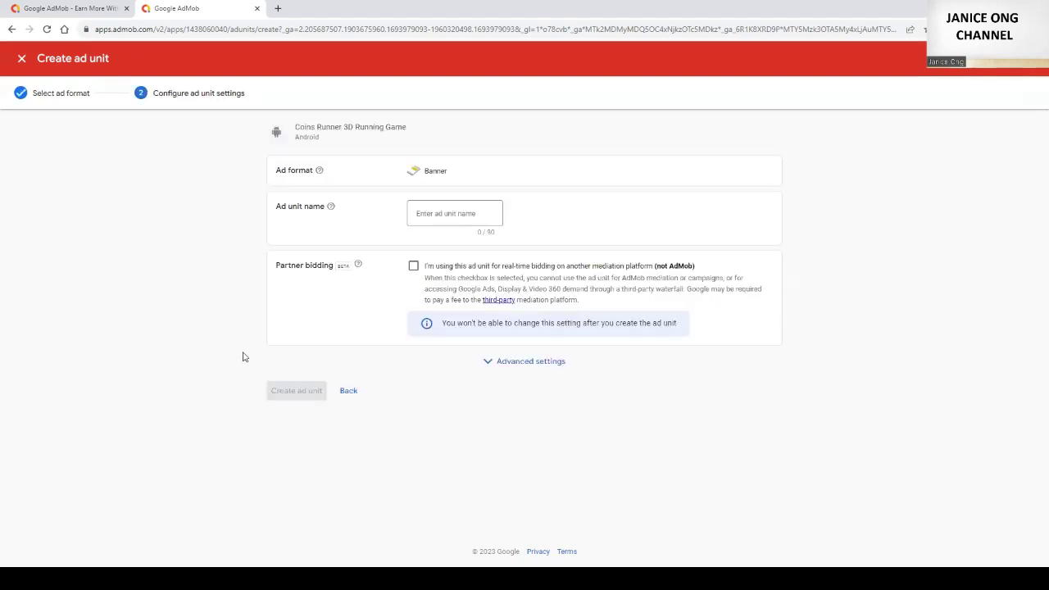
{"action": "left_click", "coordinate": [420, 213]}
{"action": "type", "text": "Coi"}
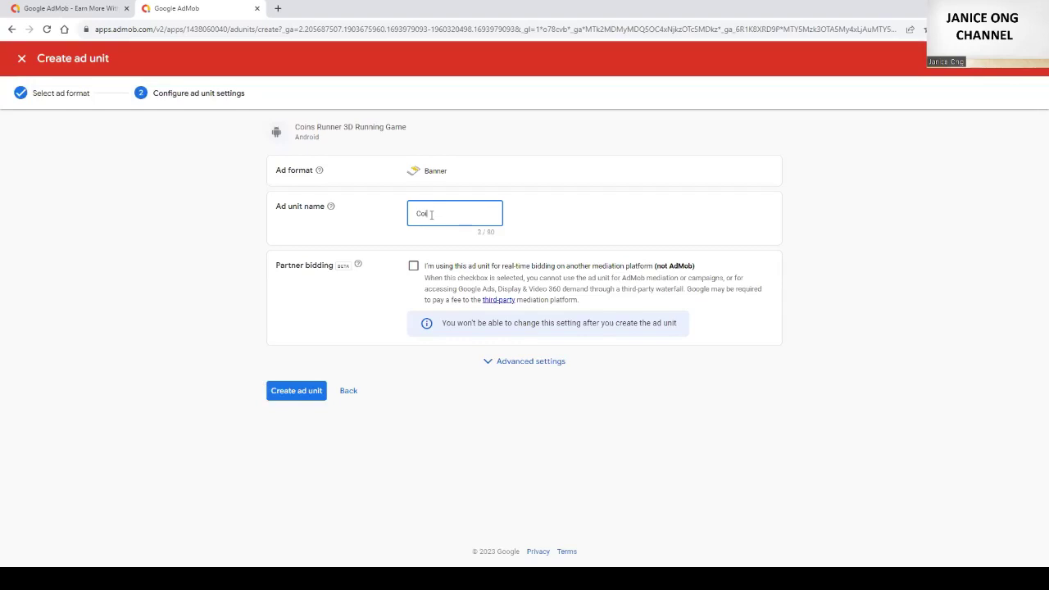
{"action": "type", "text": "ns Runner 3D Running "}
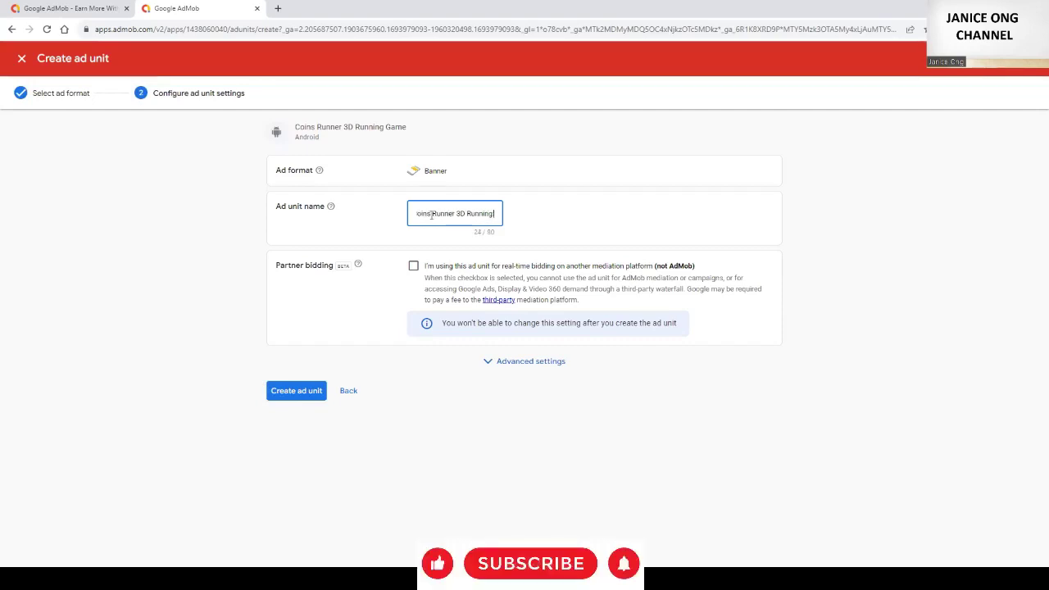
{"action": "type", "text": "Game"}
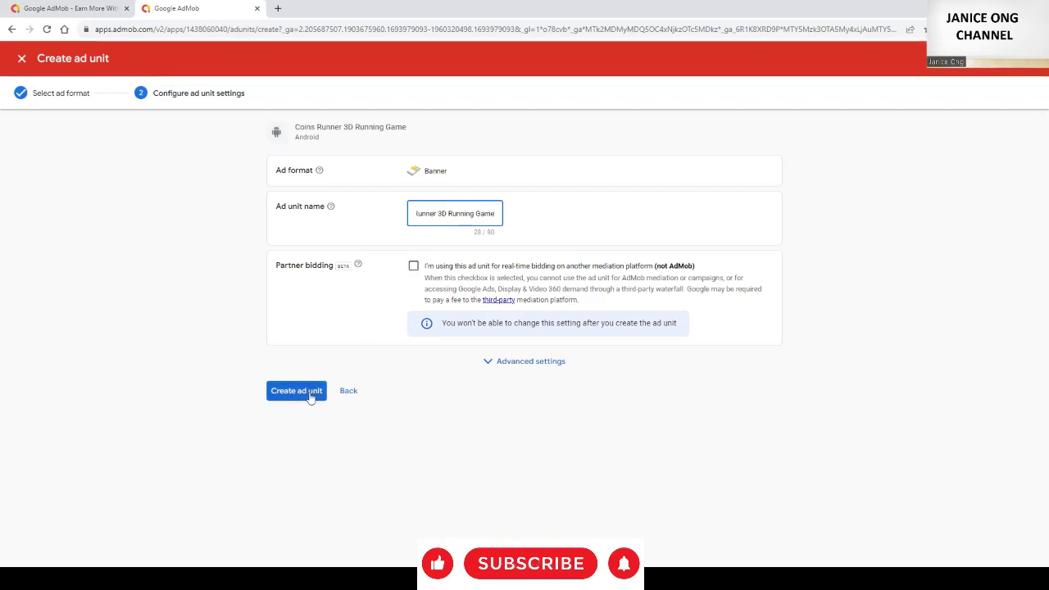
{"action": "left_click", "coordinate": [309, 397]}
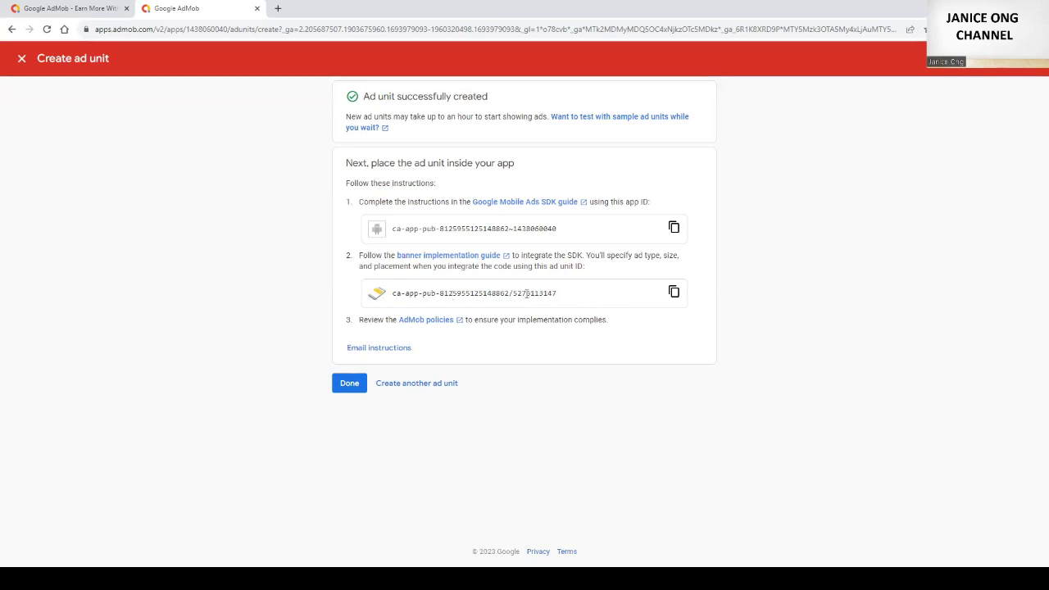
{"action": "left_click", "coordinate": [674, 293]}
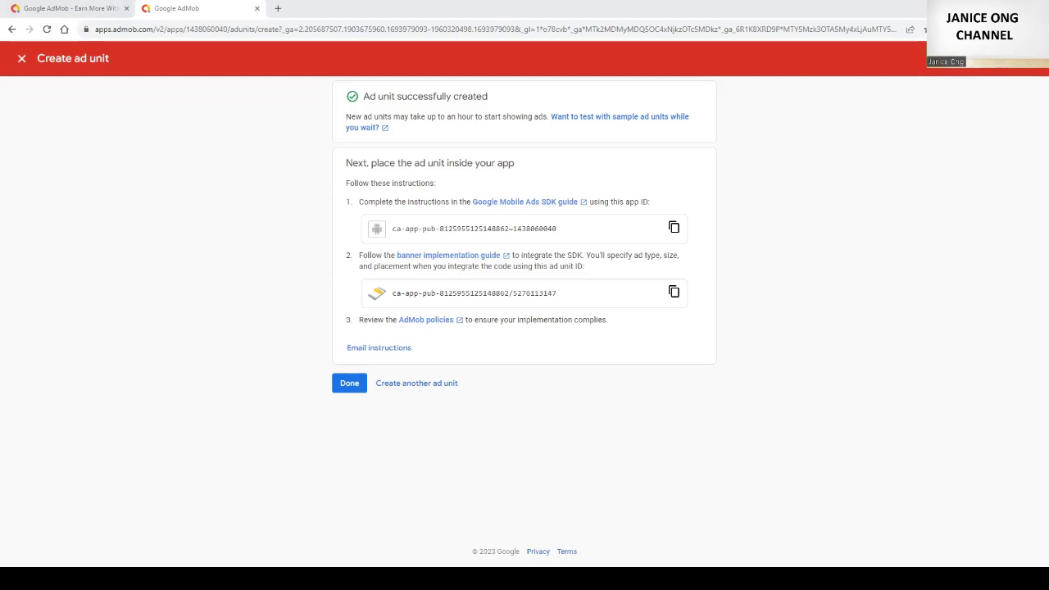
{"action": "left_click", "coordinate": [350, 390]}
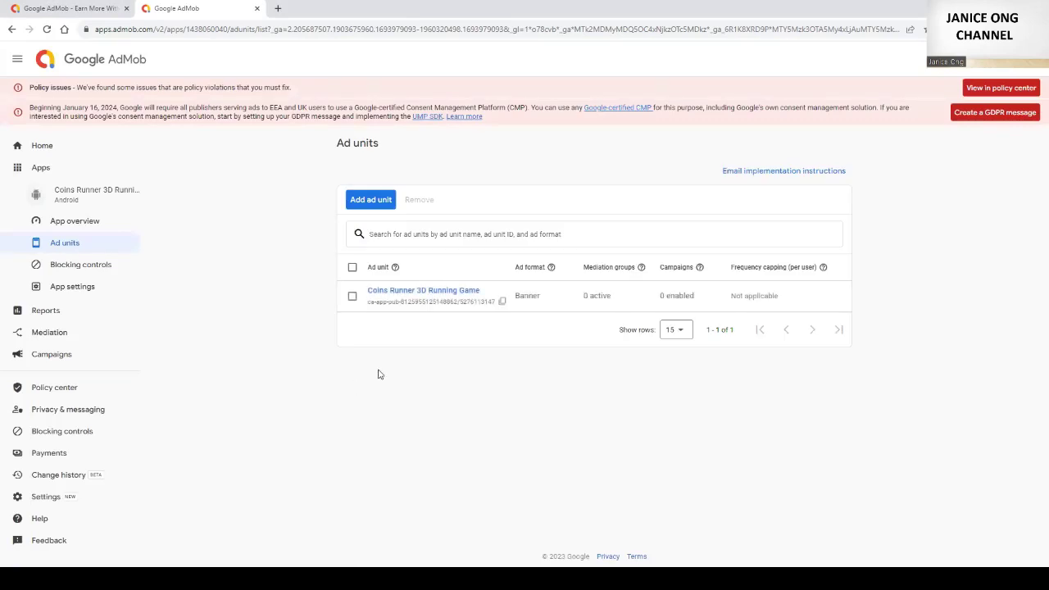
Step: Create an Interstitial ad unit named "Coins Runner 3D Running Game" for the same app and copy its ad unit ID
{"action": "left_click", "coordinate": [371, 200]}
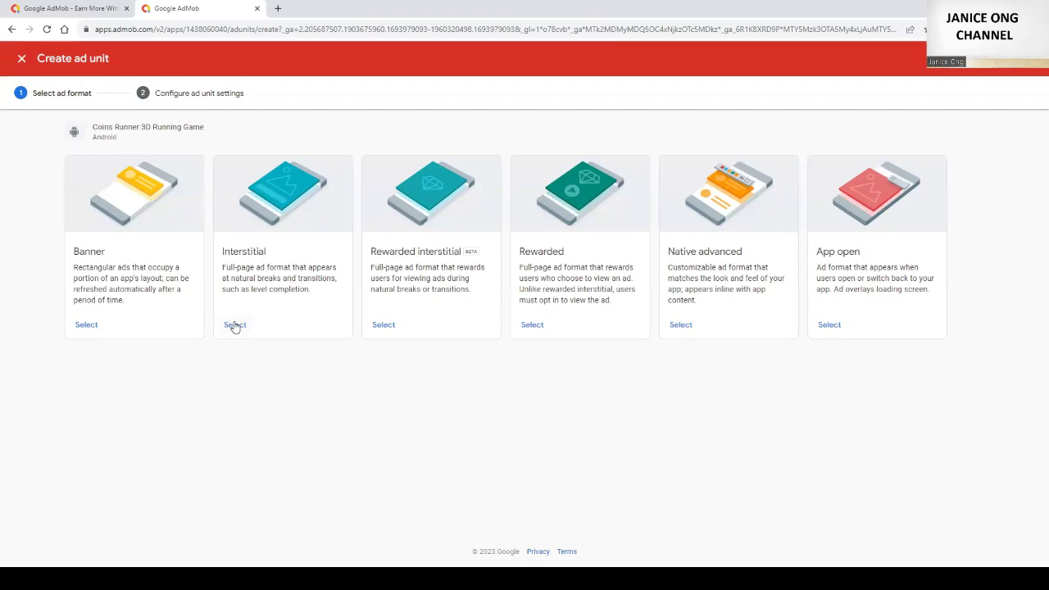
{"action": "left_click", "coordinate": [234, 325]}
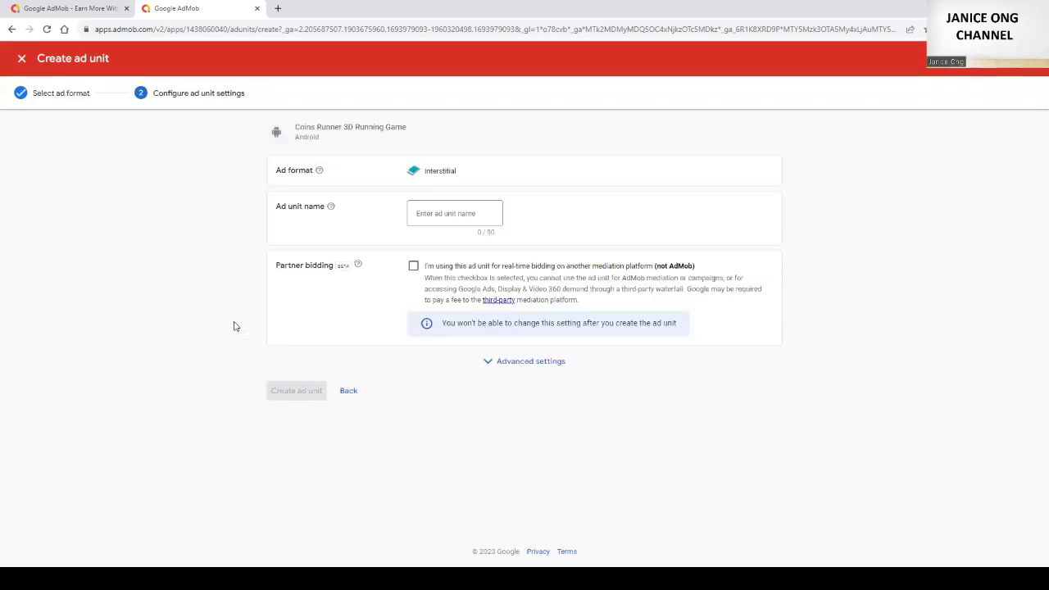
{"action": "left_click", "coordinate": [436, 214]}
{"action": "type", "text": "Coins Runner"}
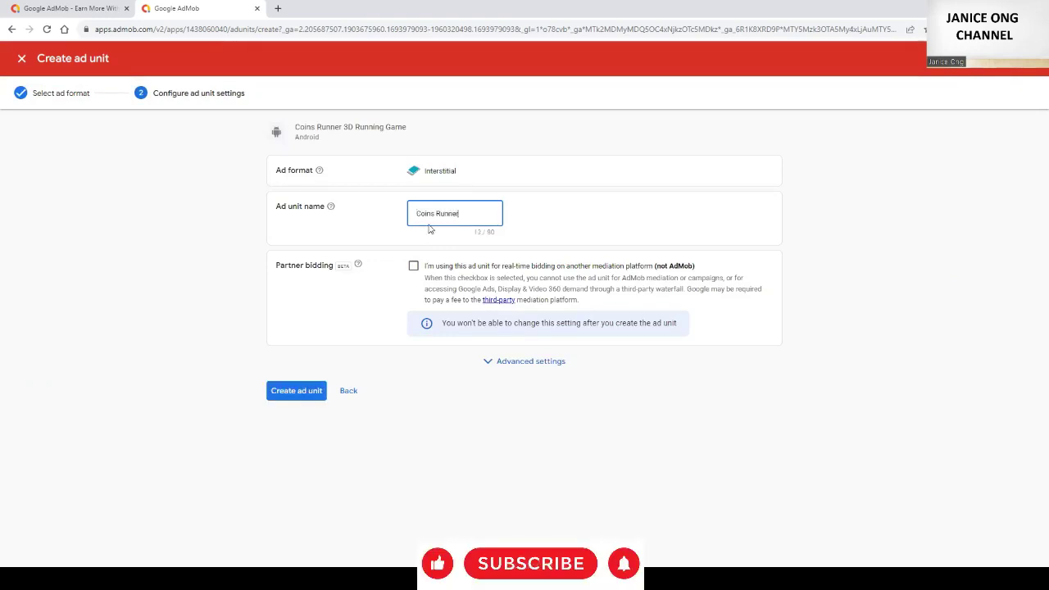
{"action": "type", "text": " 3D Runniu"}
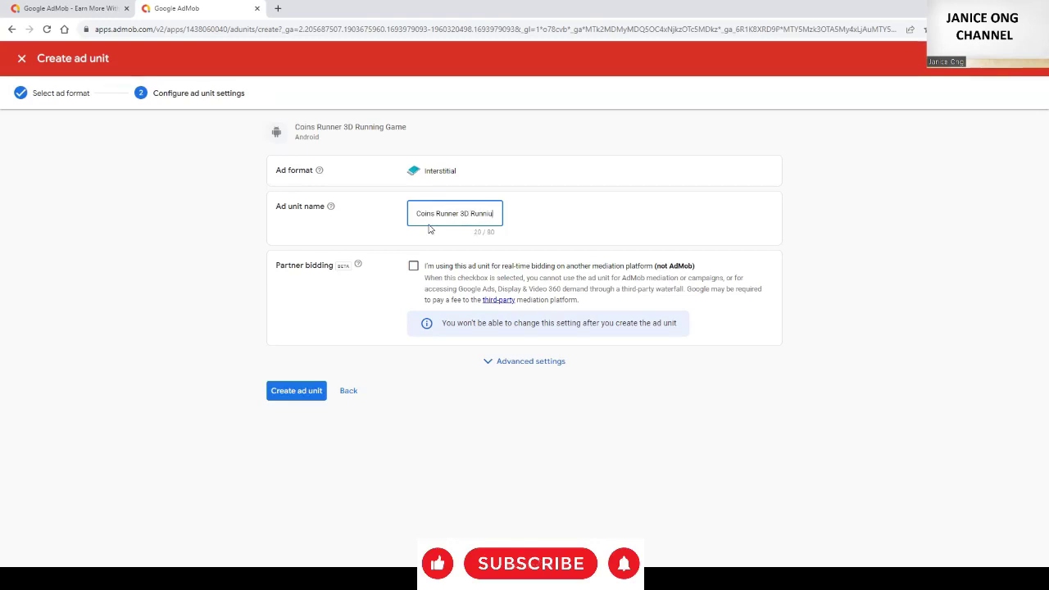
{"action": "key", "text": "BackSpace"}
{"action": "type", "text": "ng Game"}
{"action": "left_click", "coordinate": [296, 391]}
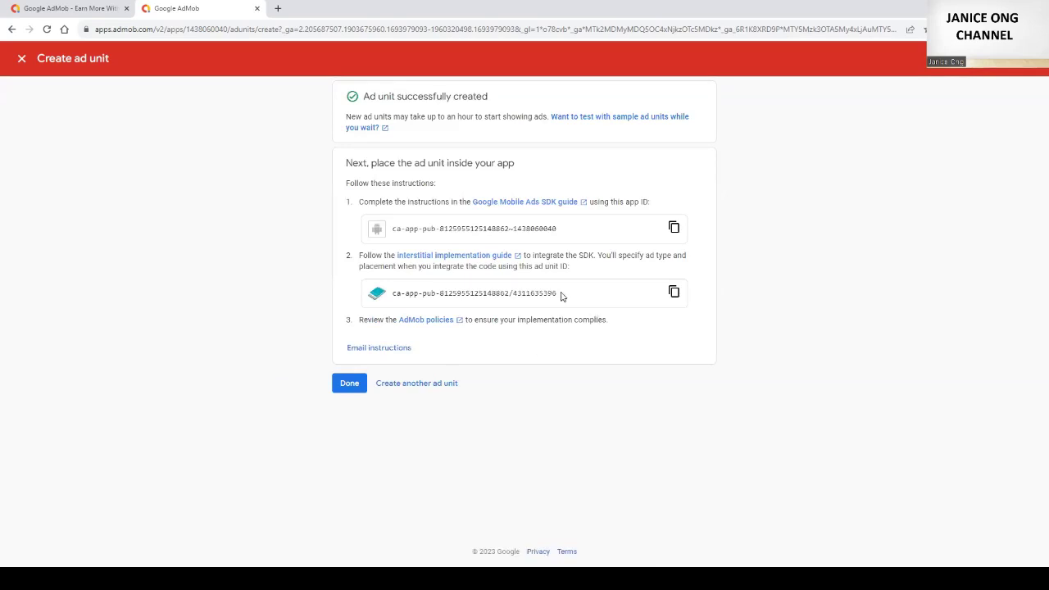
{"action": "left_click", "coordinate": [677, 296]}
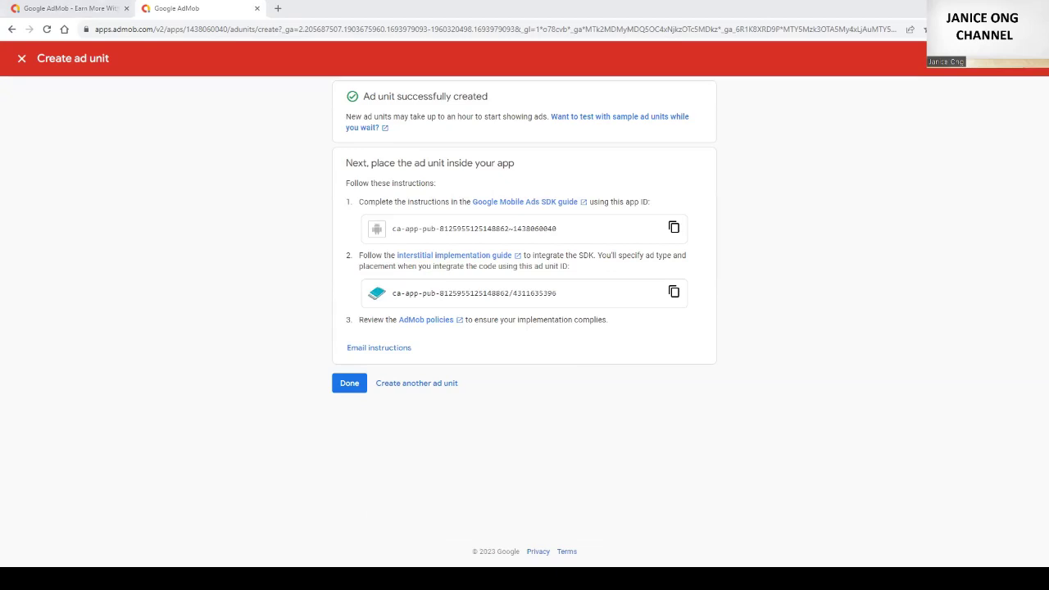
{"action": "left_click", "coordinate": [348, 385]}
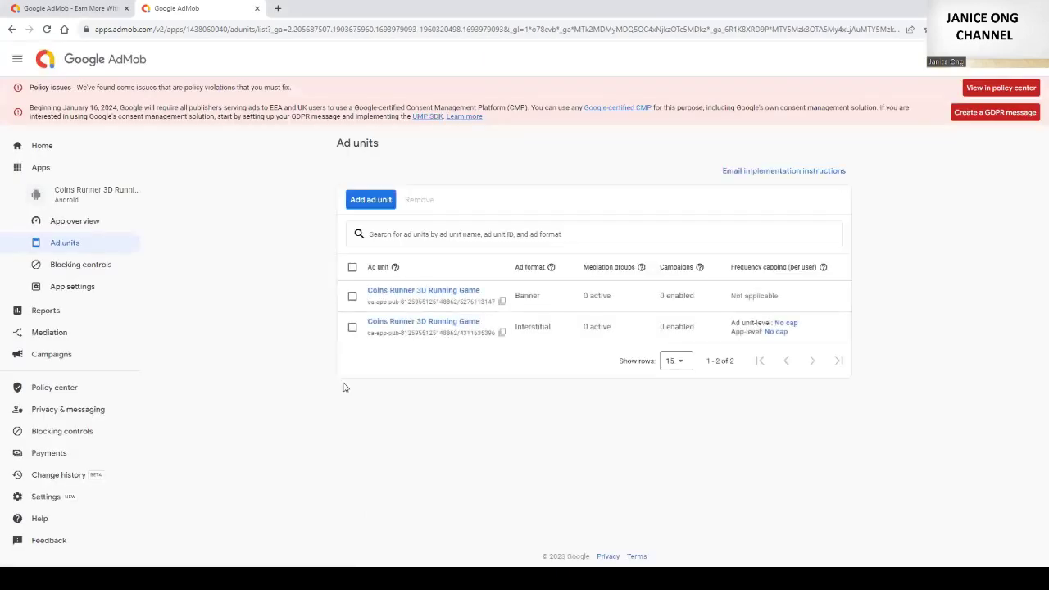